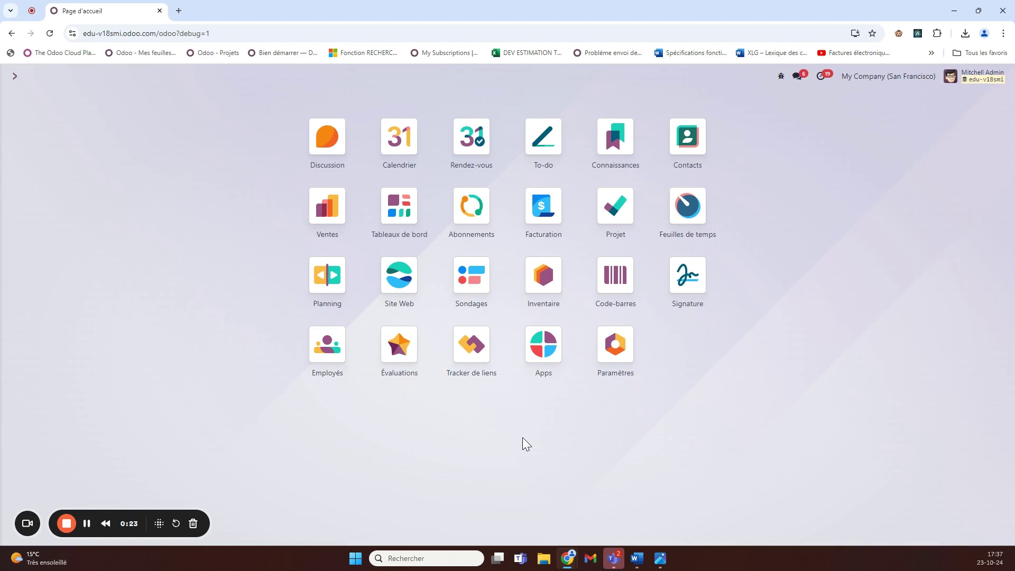
Switch to the private browser window with the web shop and filter its products by the Abonnement tag
mouse_move(568, 558)
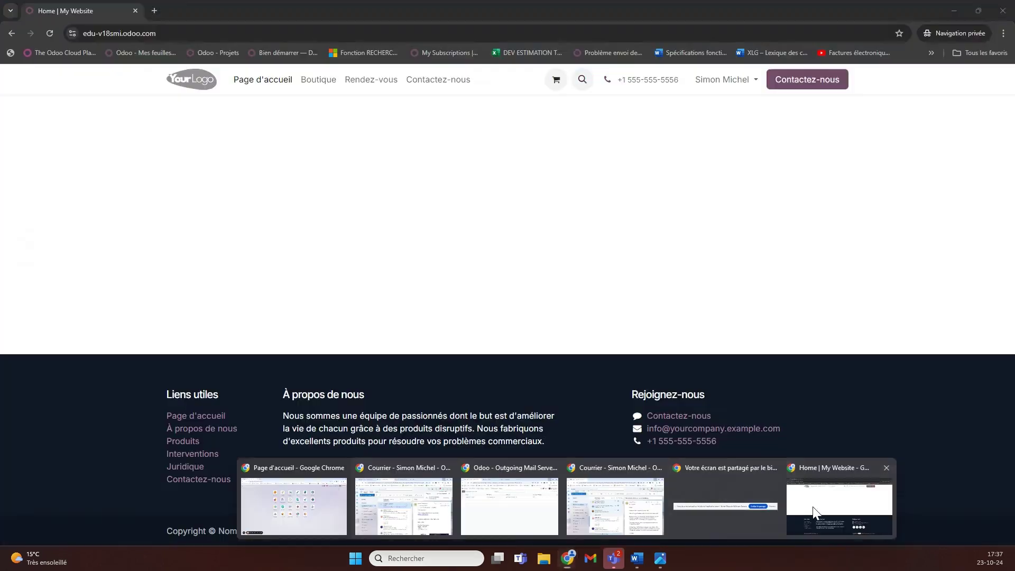
left_click(843, 497)
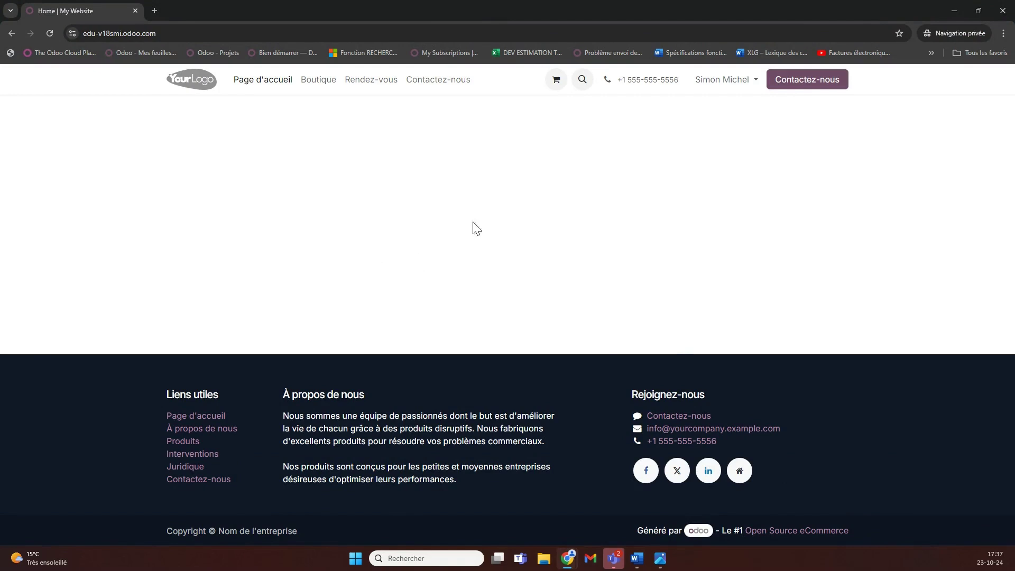
left_click(333, 85)
left_click(175, 276)
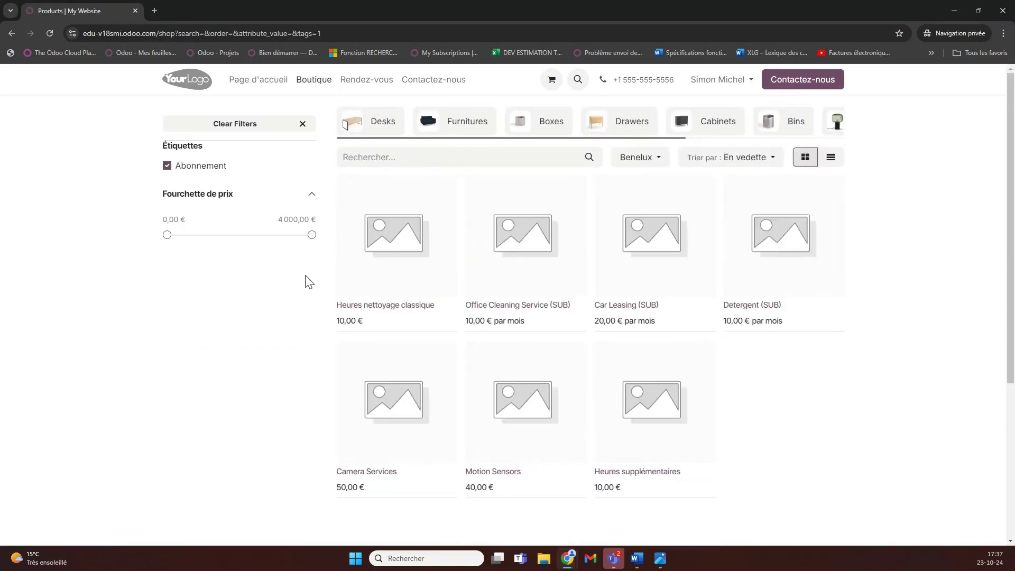
Add one Car Leasing (SUB) with the Mensuel 20,00 € plan to the shopping cart
left_click(655, 264)
left_click(597, 182)
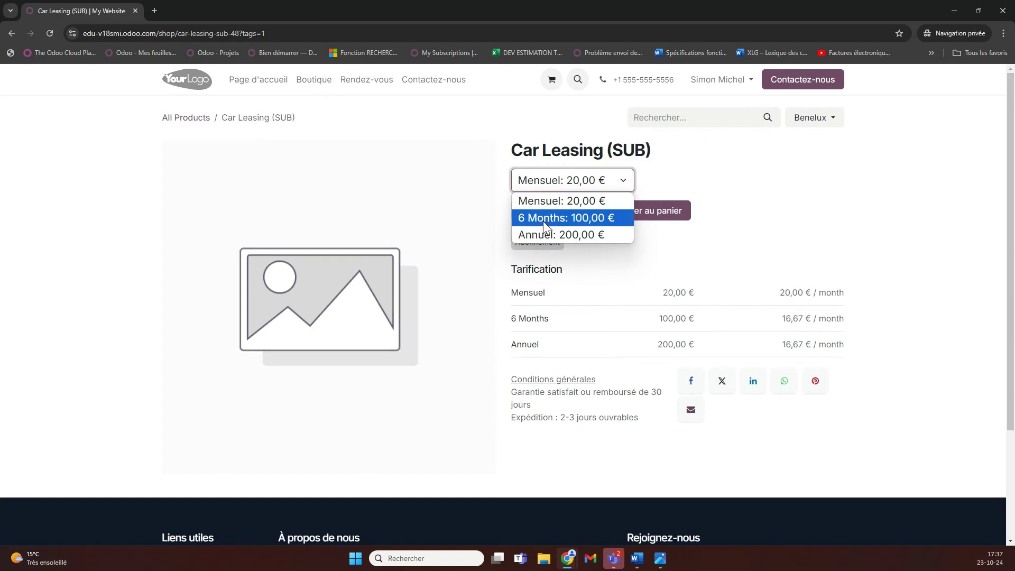
left_click(566, 201)
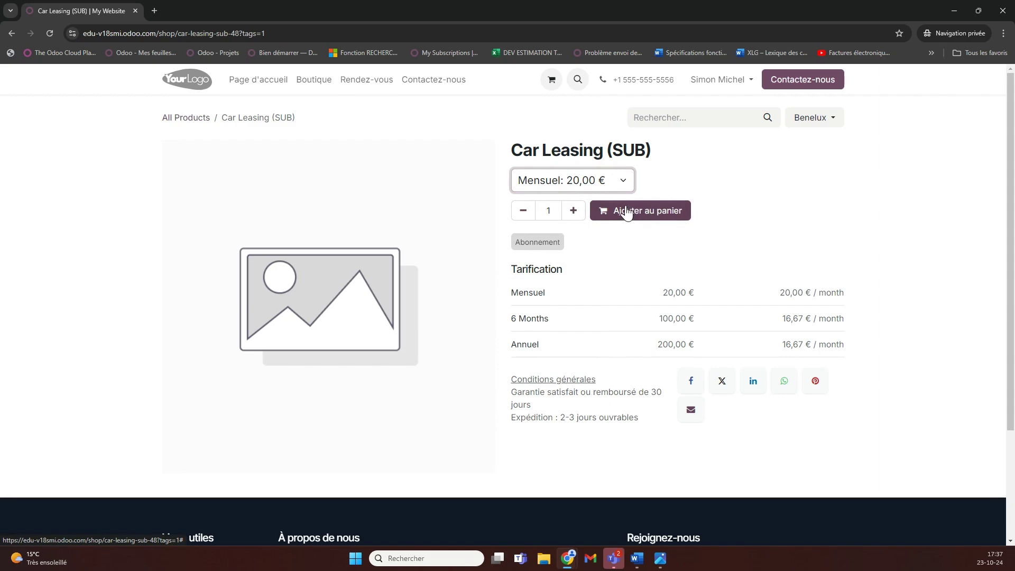
left_click(627, 212)
Check out the cart with Virement bancaire as the payment method and proceed to the order confirmation
left_click(553, 82)
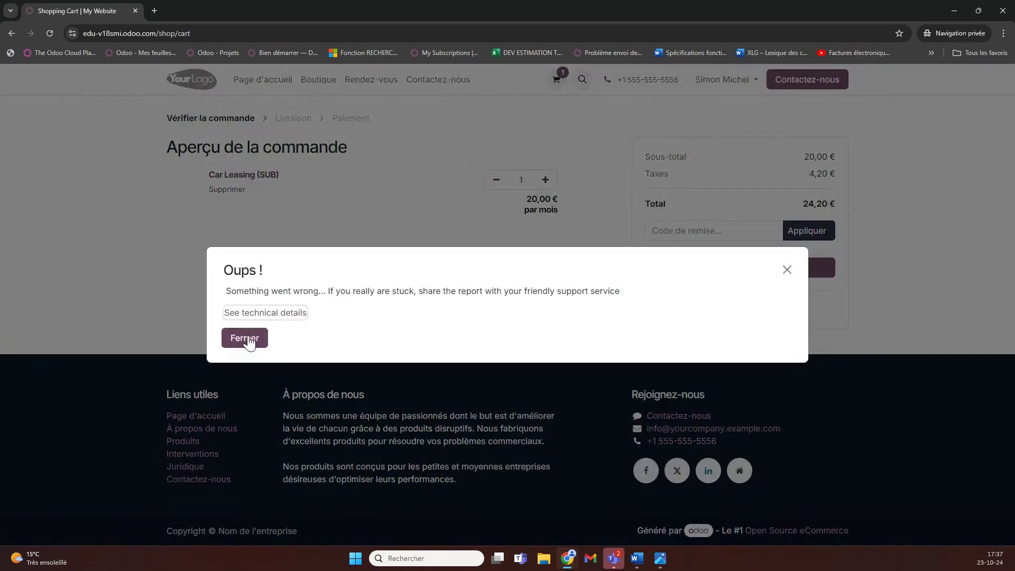
left_click(247, 339)
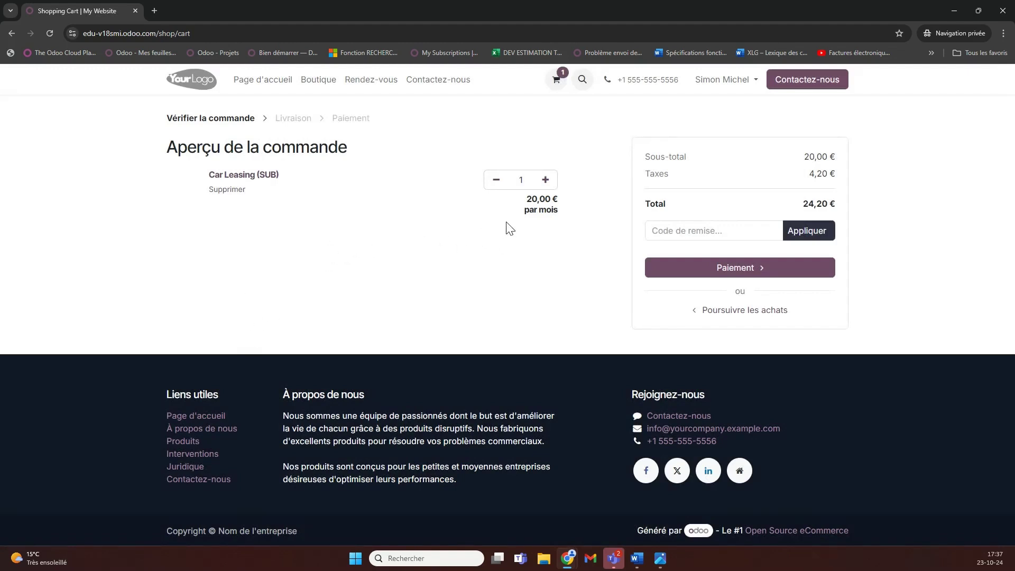
left_click(715, 268)
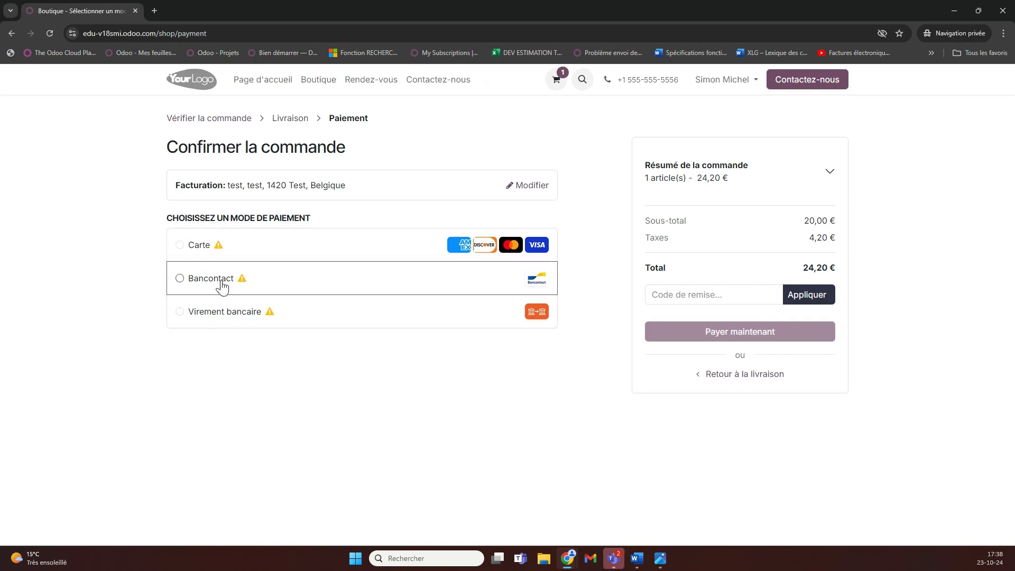
left_click(180, 312)
left_click(722, 340)
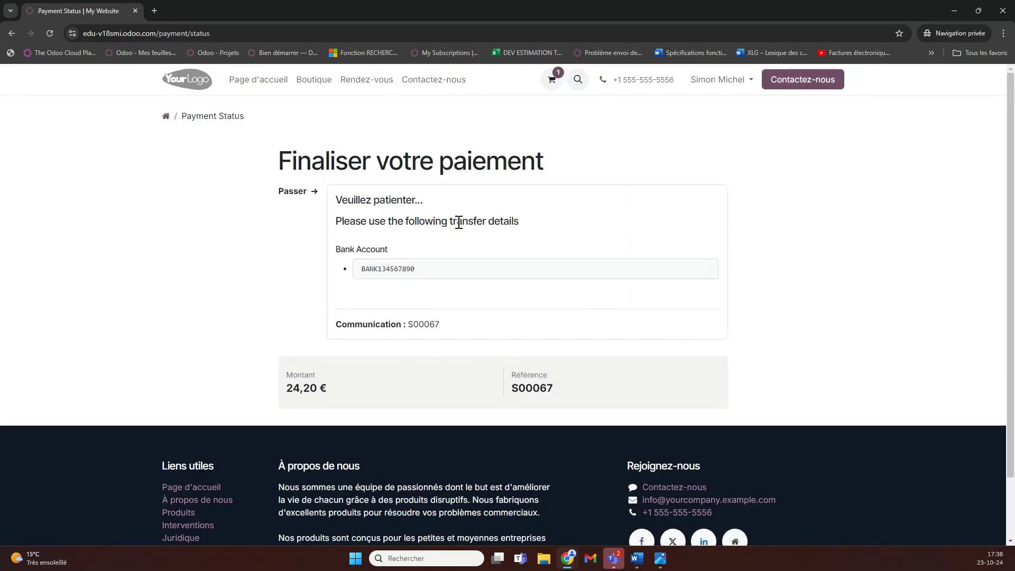
left_click(297, 195)
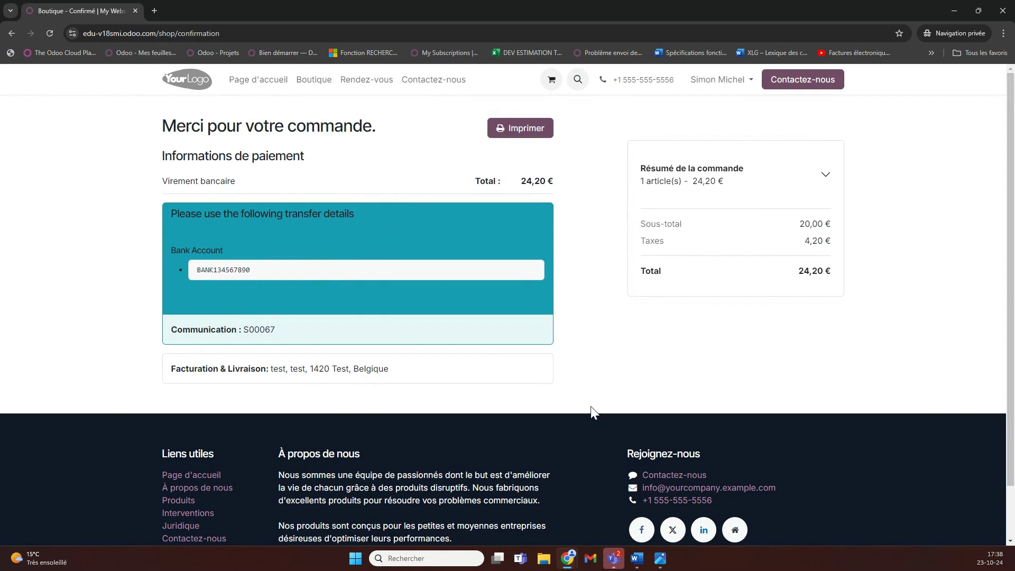
Switch to the back-office window and open the Abonnements app's subscription whose next invoice is dated 23/10/2024
mouse_move(573, 553)
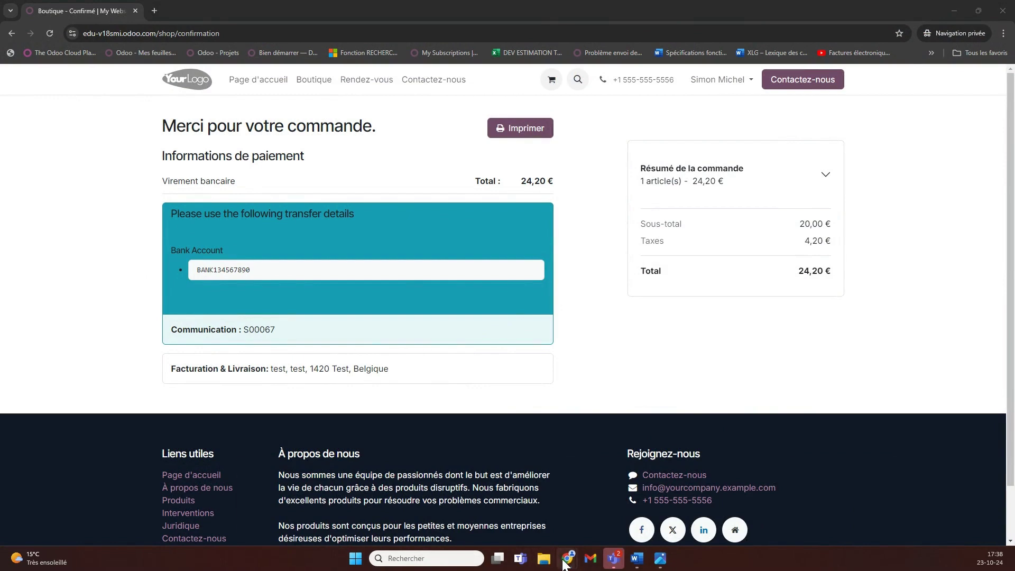
left_click(305, 502)
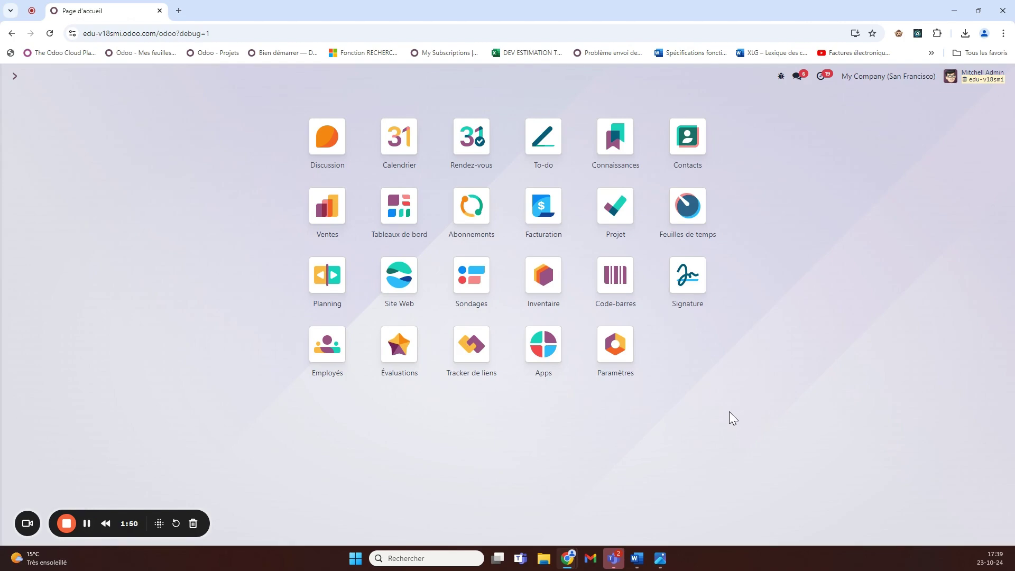
type("abonne")
key("Return")
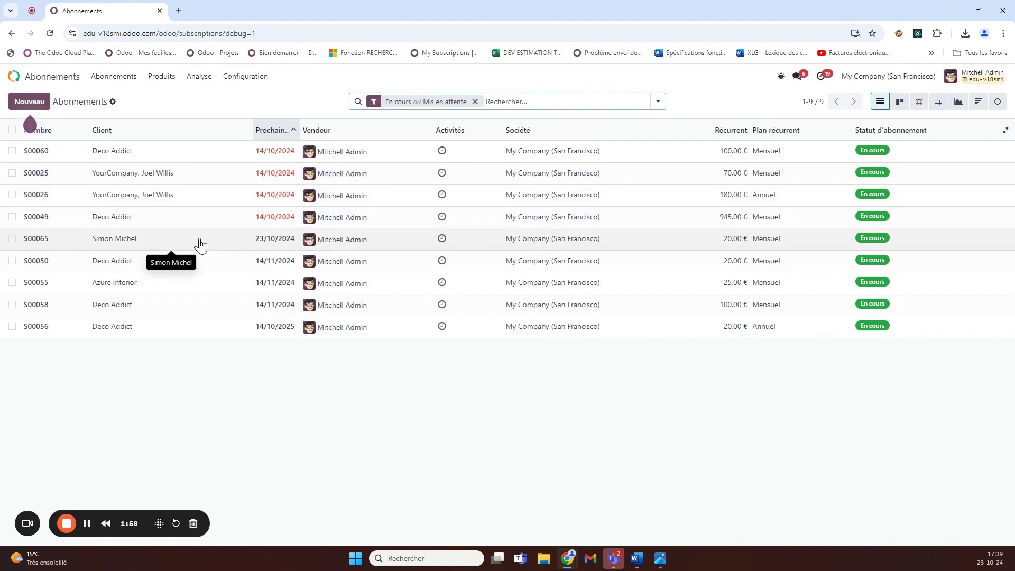
left_click(229, 244)
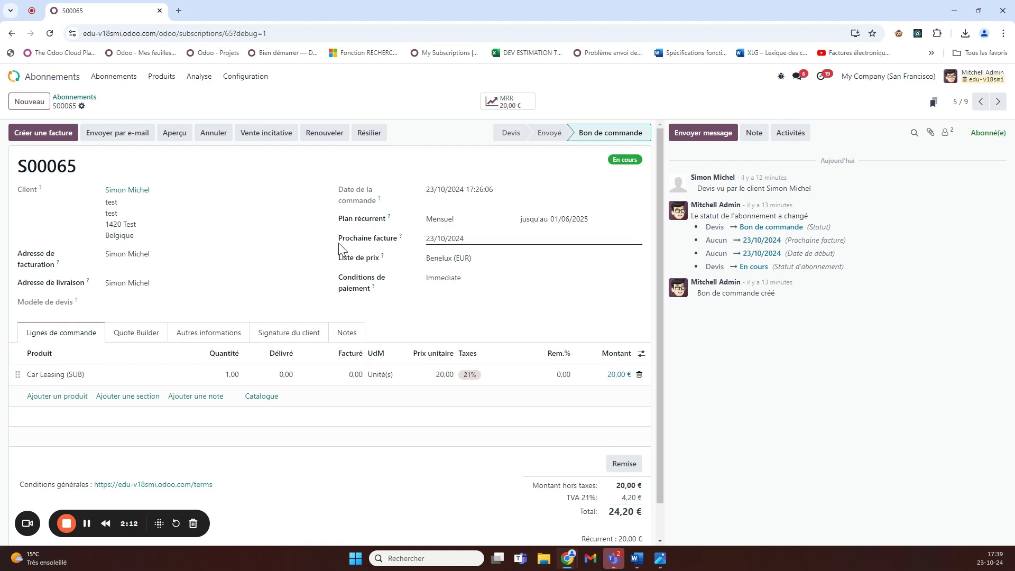
Return to the customer's website session and open the running subscription from the account's Abonnements section
mouse_move(564, 569)
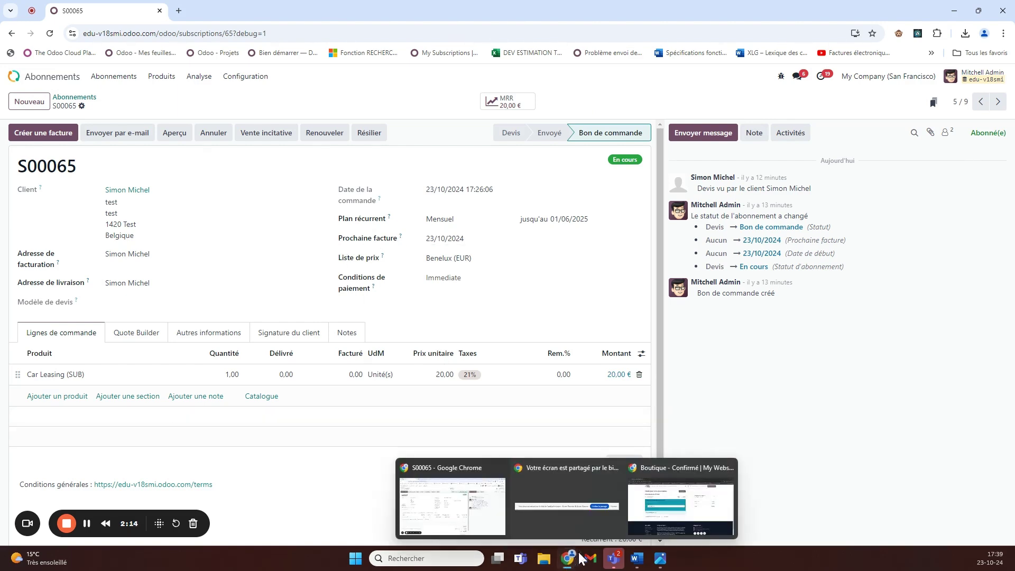
left_click(680, 508)
left_click(721, 82)
left_click(711, 106)
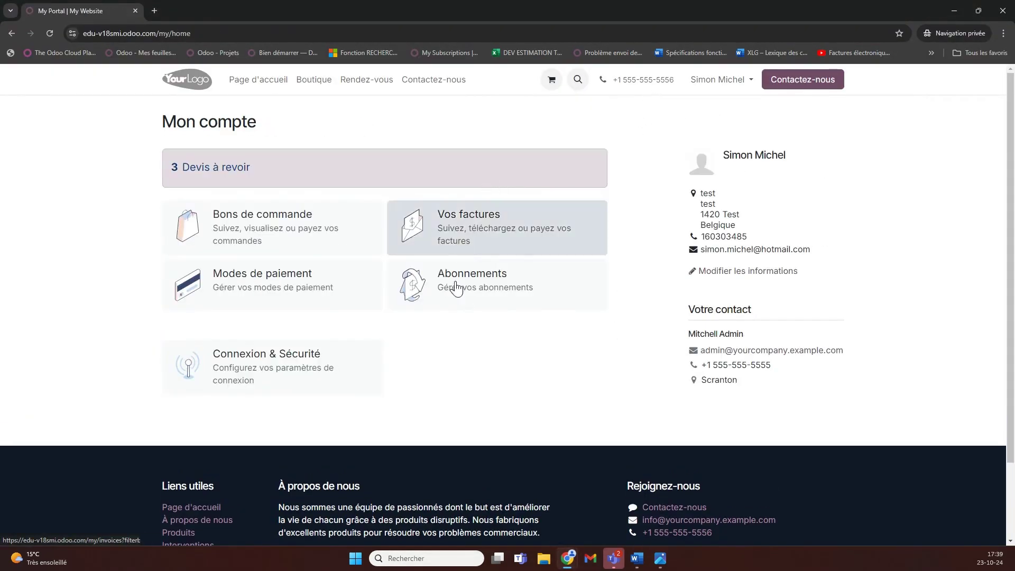
left_click(492, 273)
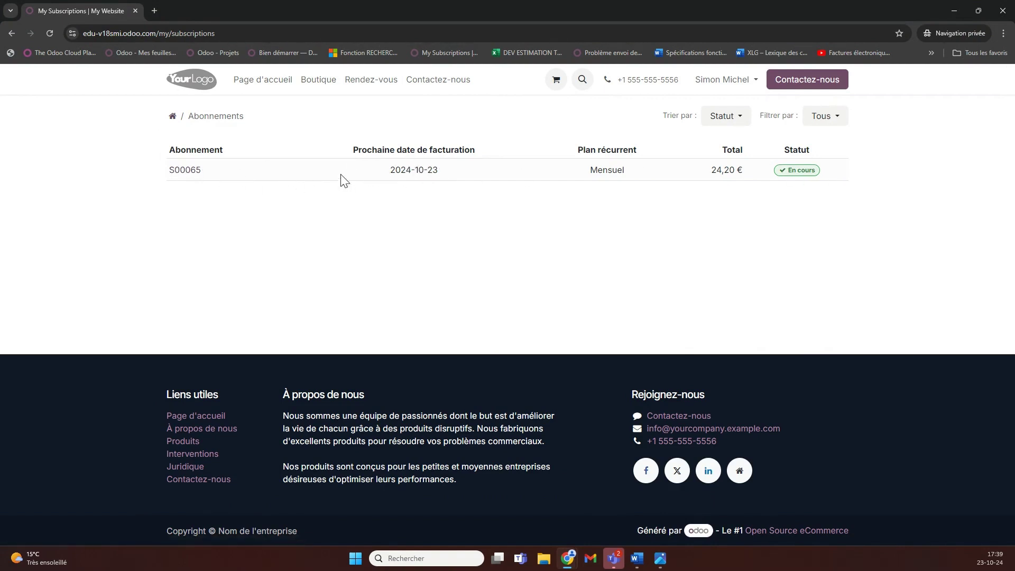
left_click(178, 171)
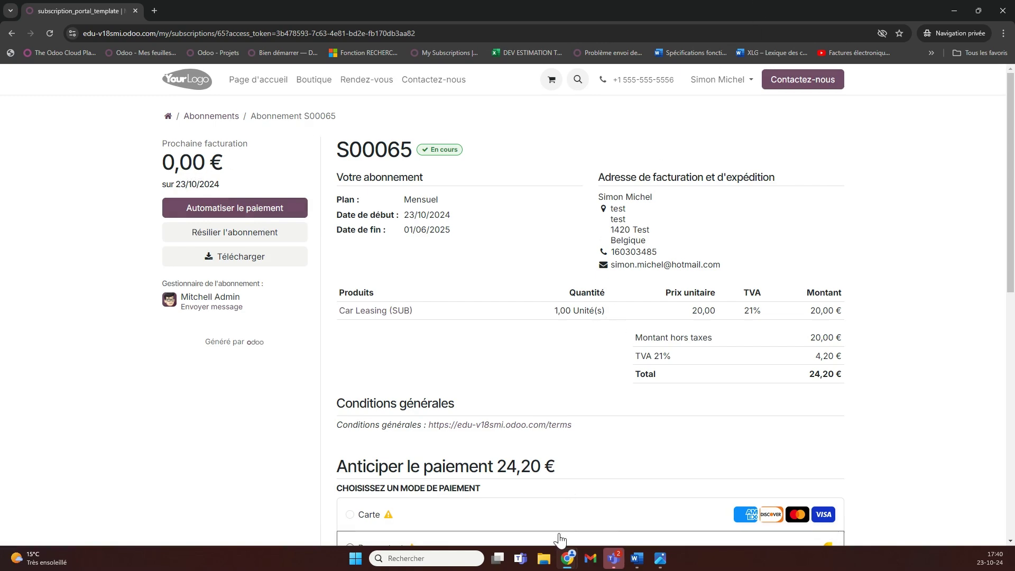
Go back to the back-office subscriptions list, select all subscriptions and start a group e-mail to their customers
mouse_move(568, 558)
left_click(439, 493)
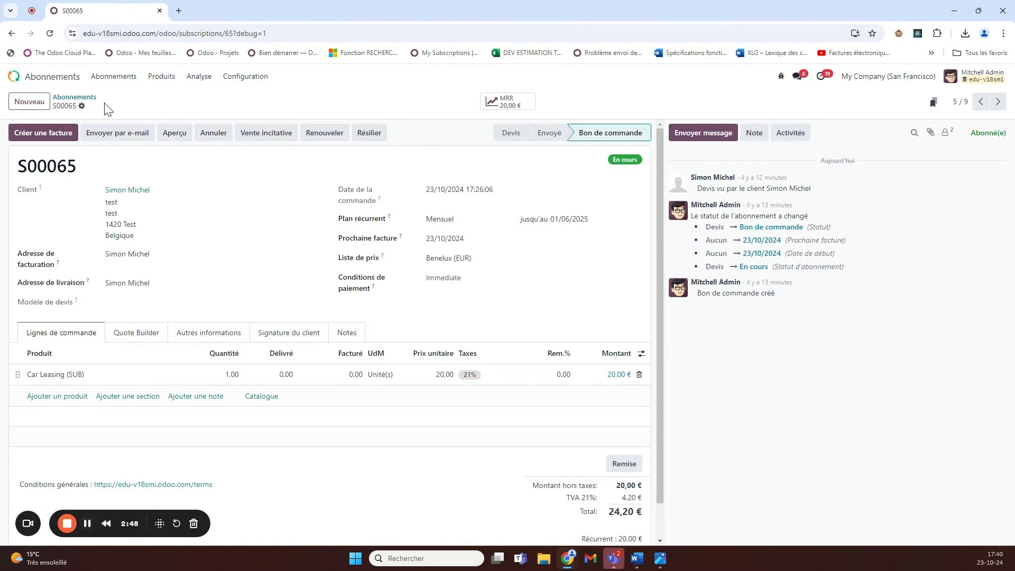
left_click(121, 82)
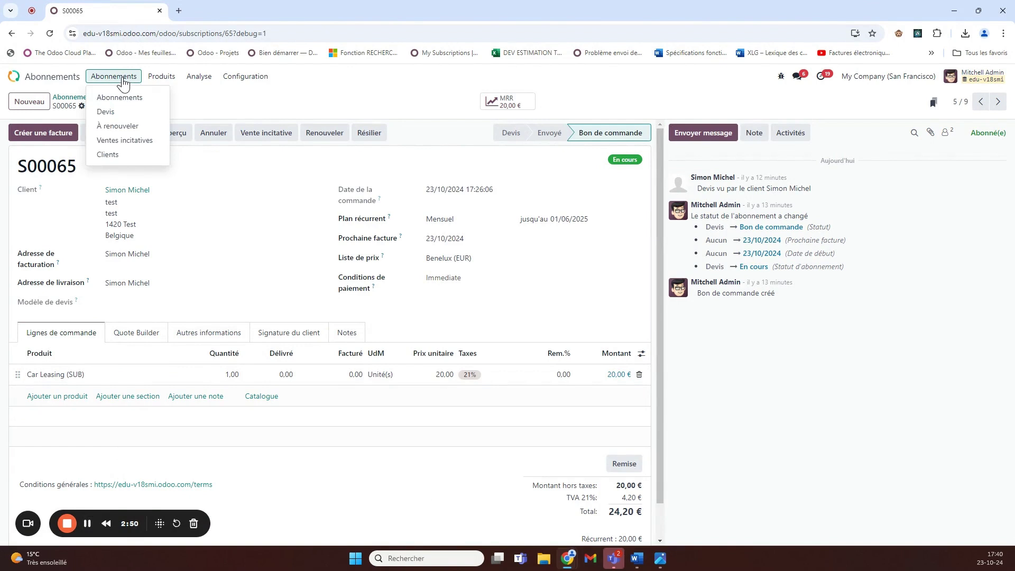
left_click(128, 97)
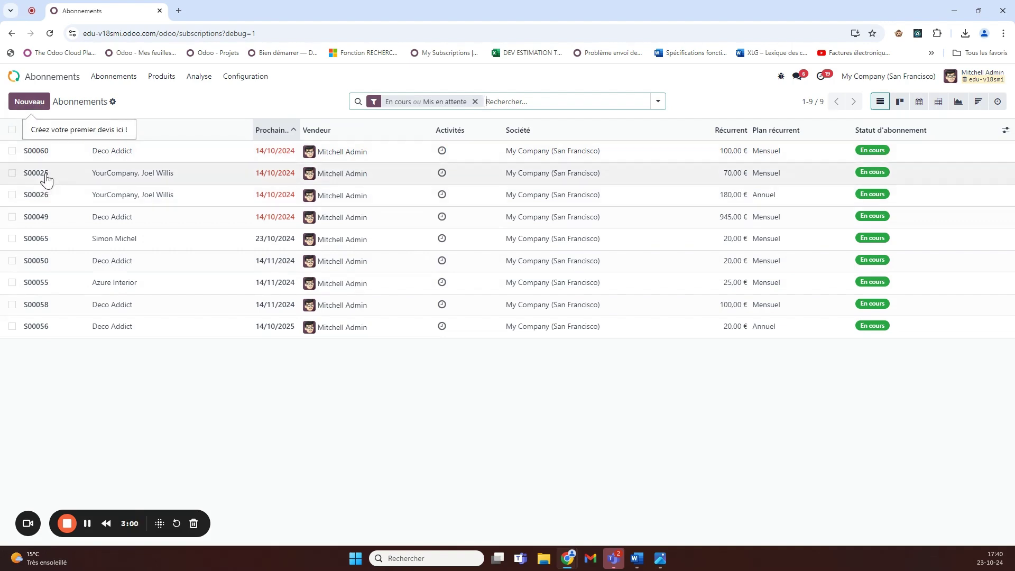
left_click(12, 150)
left_click(12, 130)
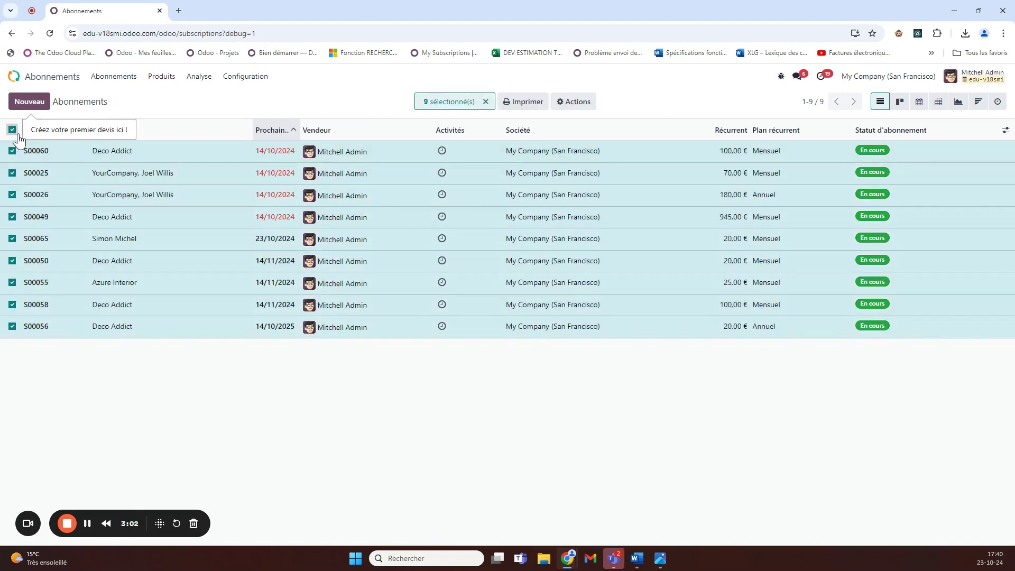
left_click(574, 101)
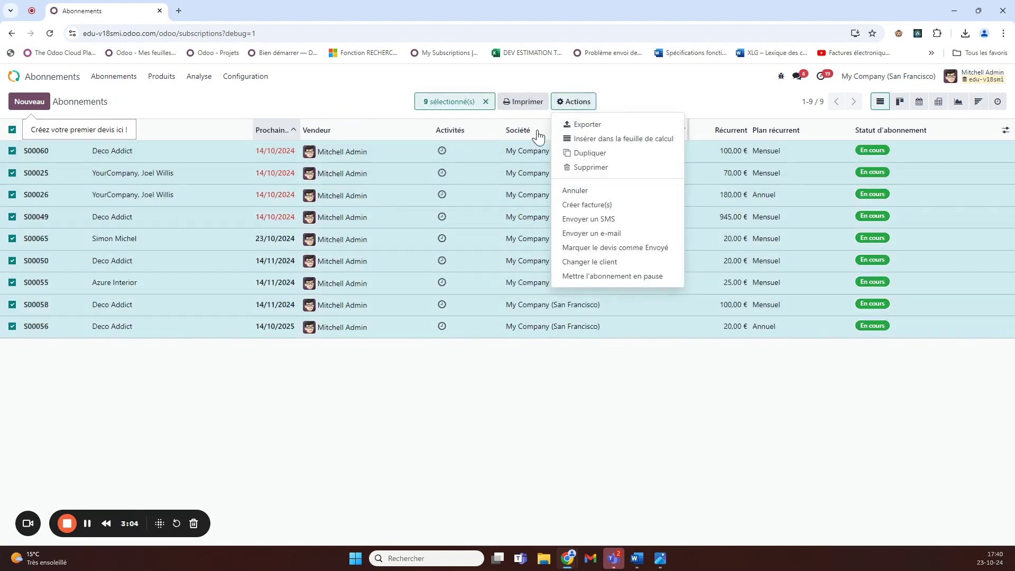
left_click(600, 233)
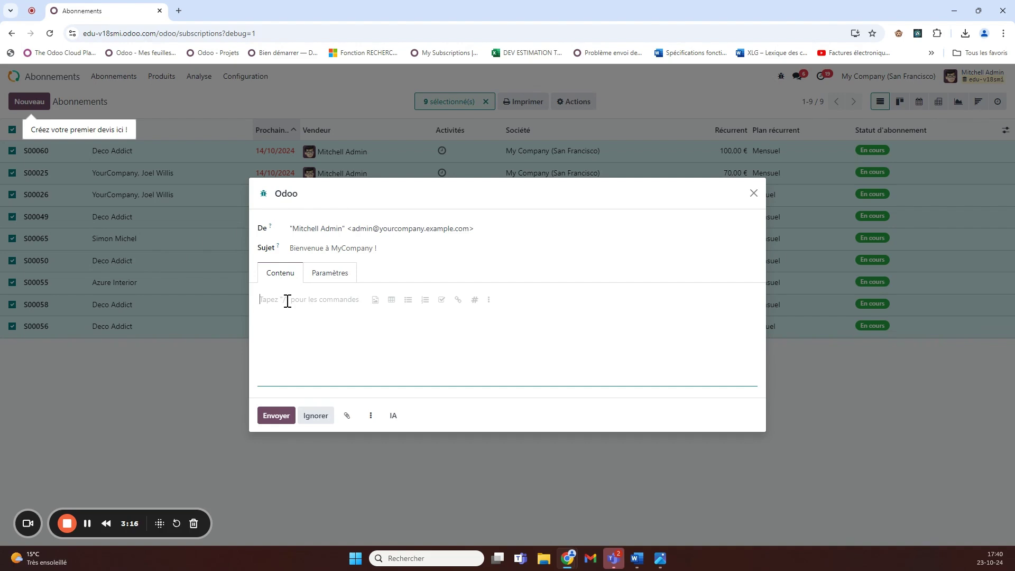
Write the e-mail body "Attention, n'oubliez pas que le prix de votre abonnement change en 2025"
type("A")
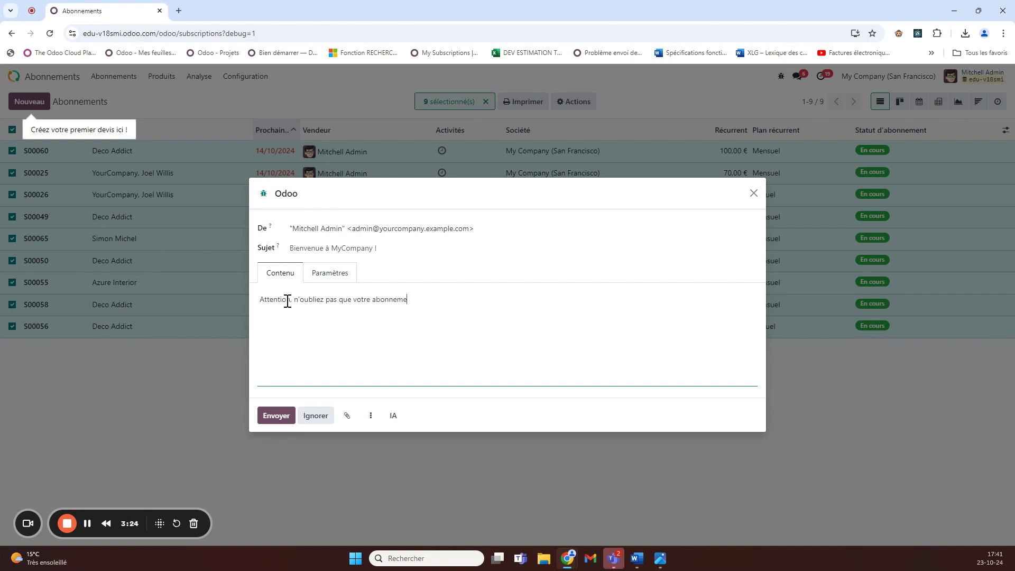
key("BackSpace")
key("BackSpace")
key("BackSpace")
key("BackSpace")
key("BackSpace")
key("BackSpace")
key("BackSpace")
key("BackSpace")
key("BackSpace")
key("BackSpace")
key("BackSpace")
key("BackSpace")
key("BackSpace")
key("BackSpace")
type("le prix de votre abonnement chang")
Set the e-mail subject to "Changement de prix" and send the message
left_click(277, 415)
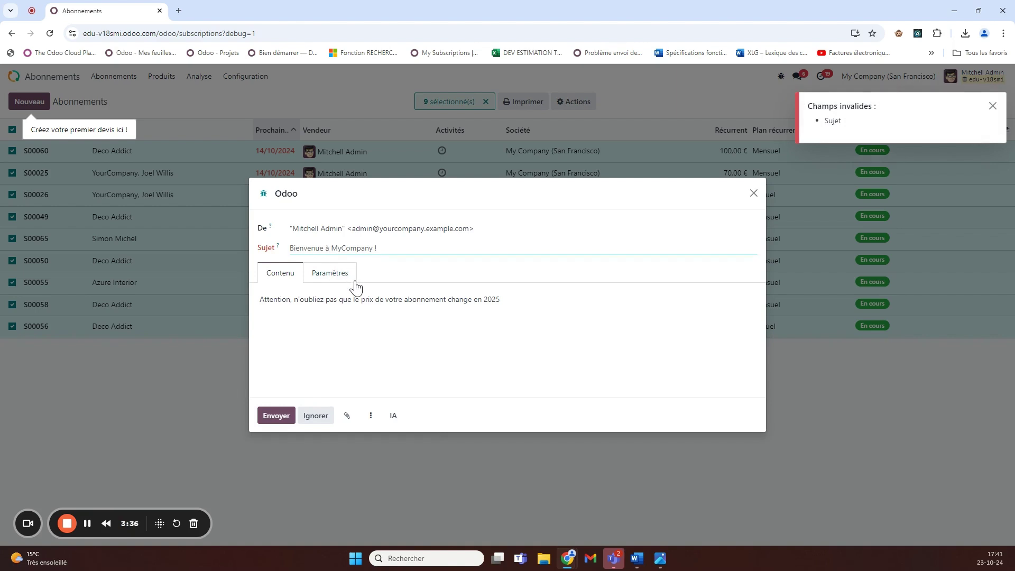
left_click(327, 251)
type("Cha")
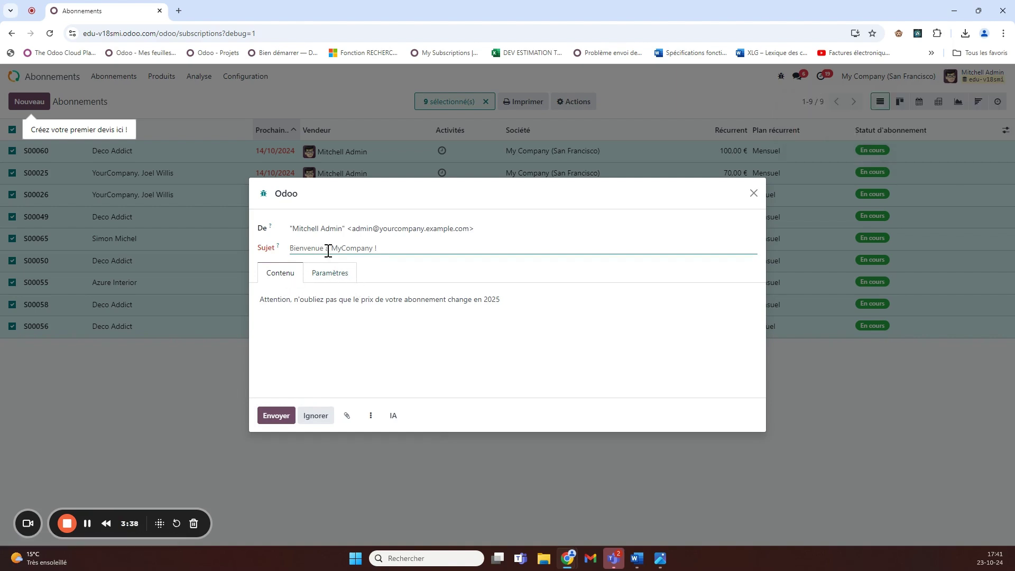
type("ngement de prix")
left_click(271, 415)
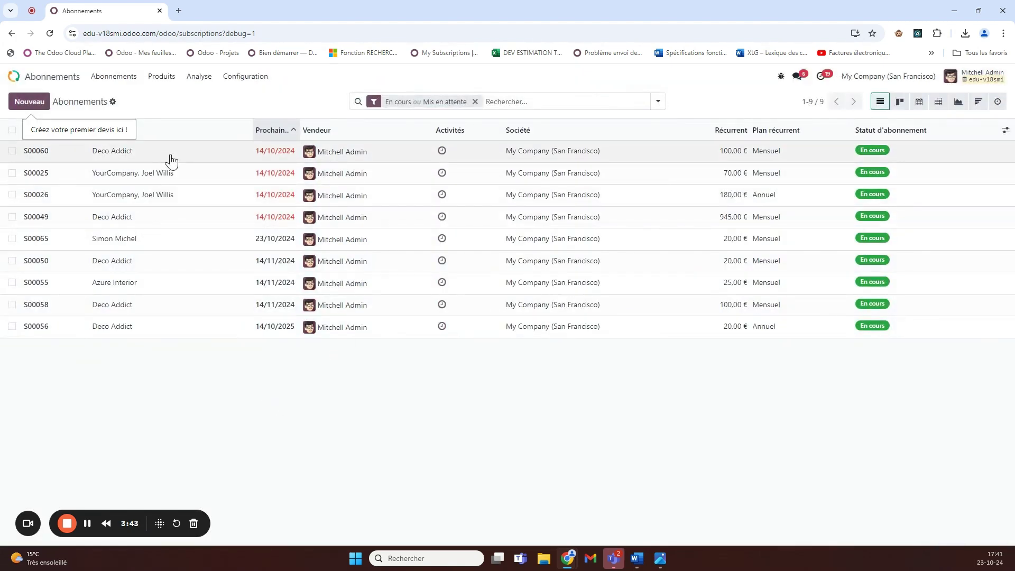
Open the Subscription Items list of the Mensuel recurring plan
left_click(171, 154)
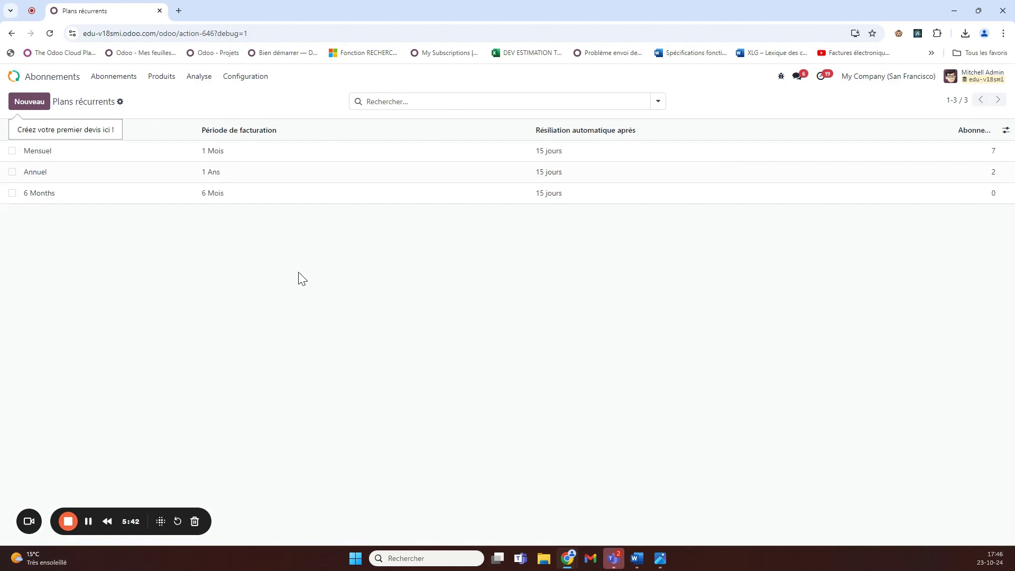
left_click(73, 154)
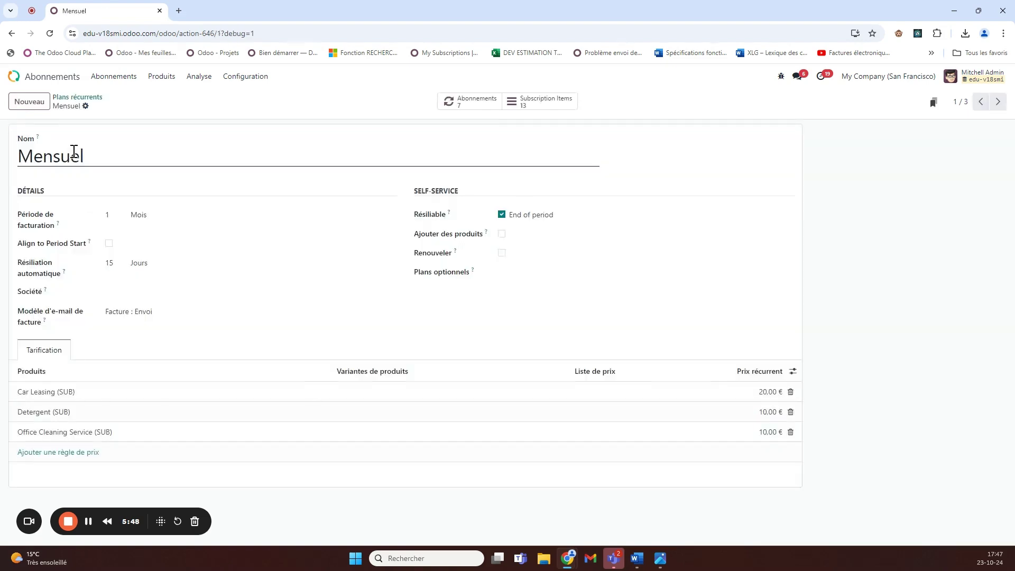
left_click(545, 102)
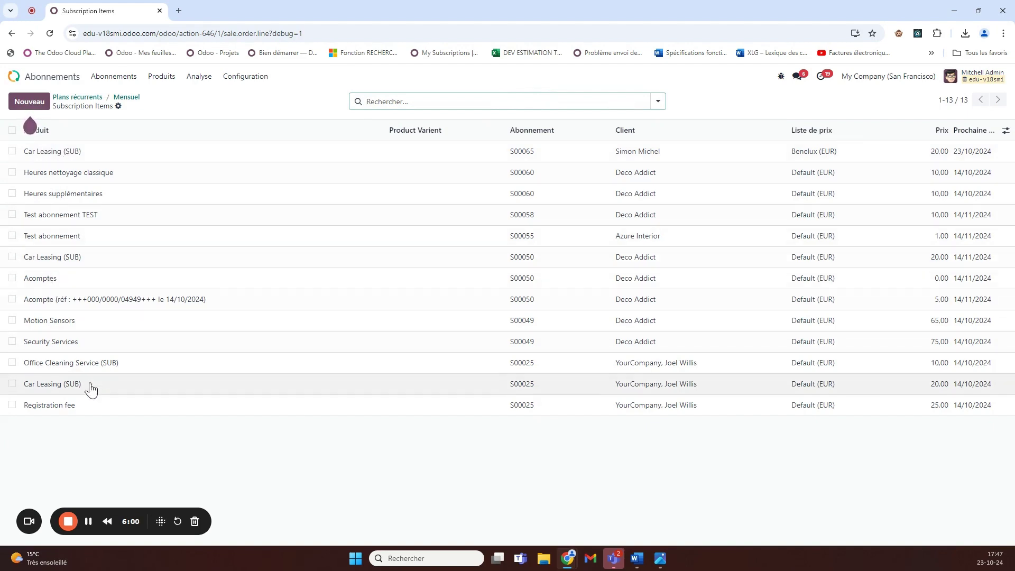
Set the price of the three Car Leasing (SUB) subscription items to 25 in one bulk update
left_click(13, 151)
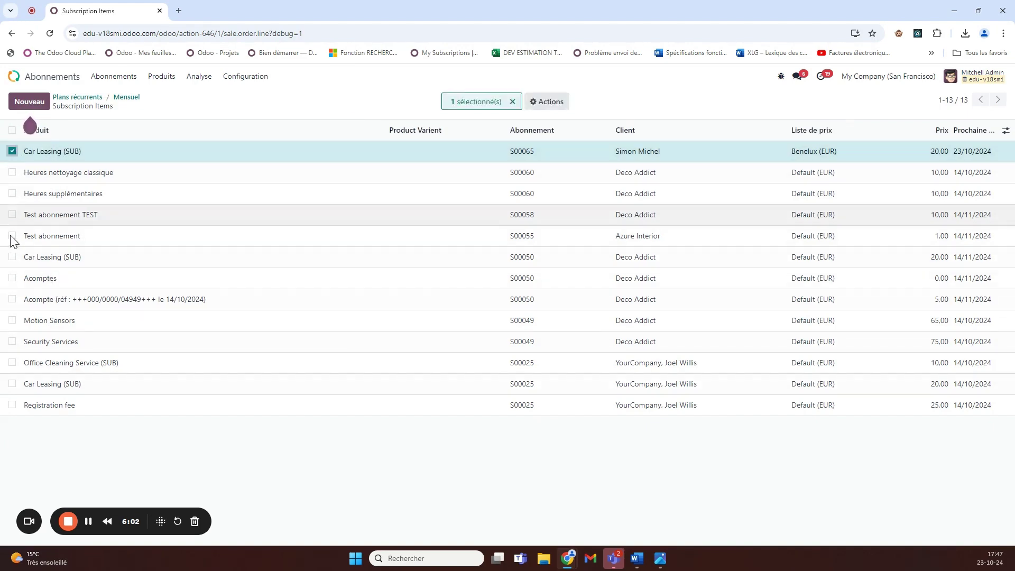
left_click(12, 257)
left_click(12, 384)
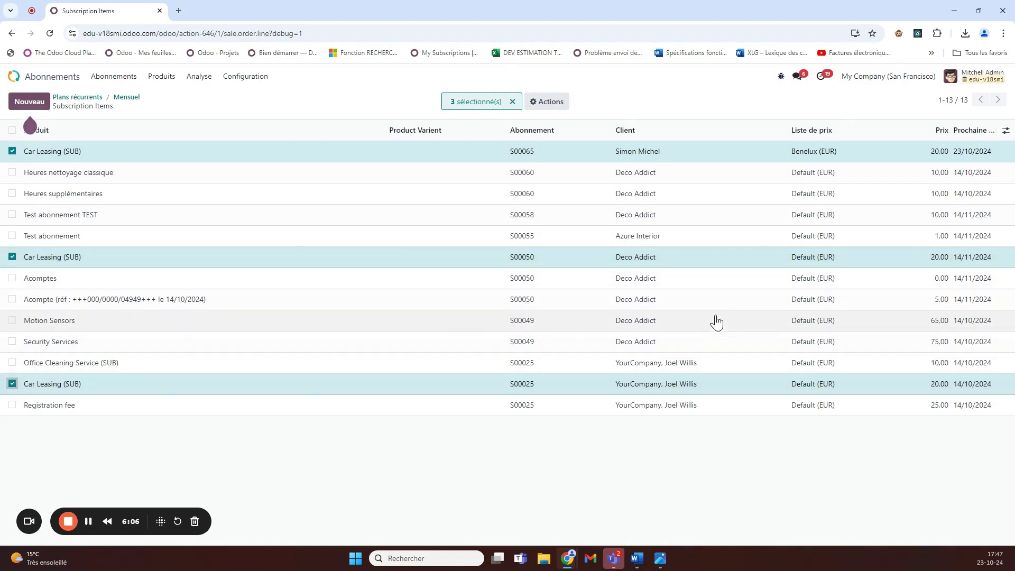
left_click(939, 153)
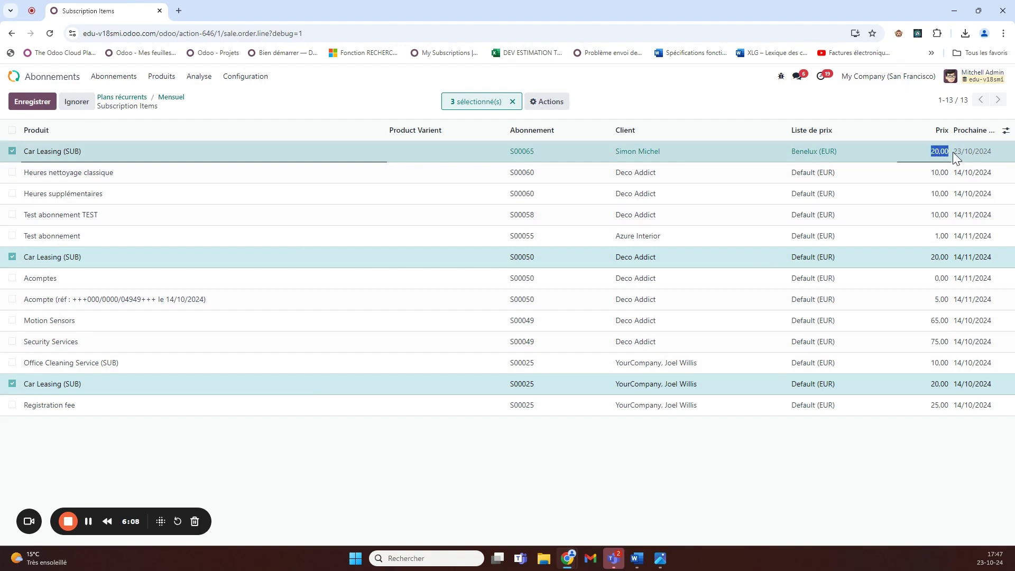
type("25")
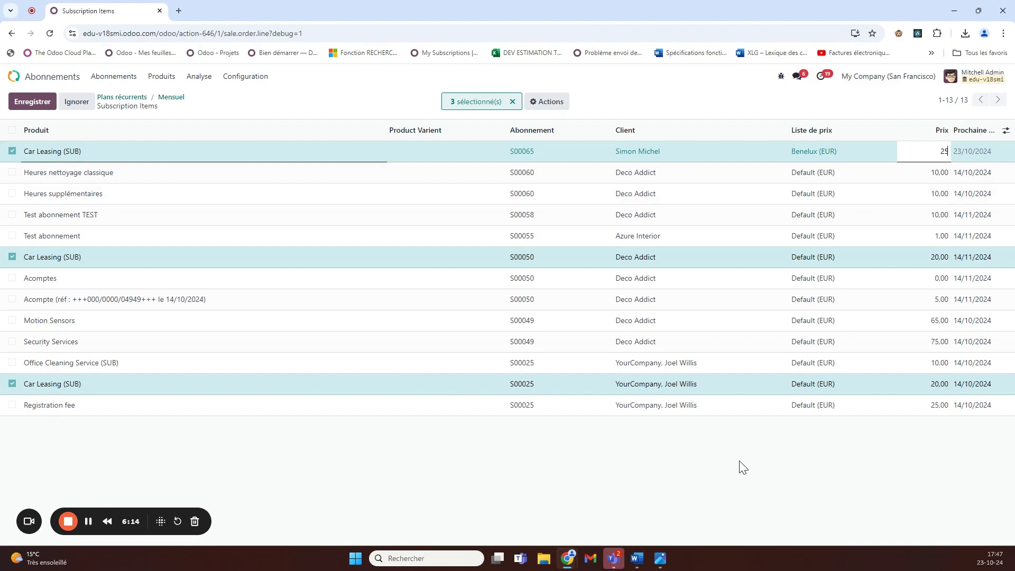
left_click(705, 471)
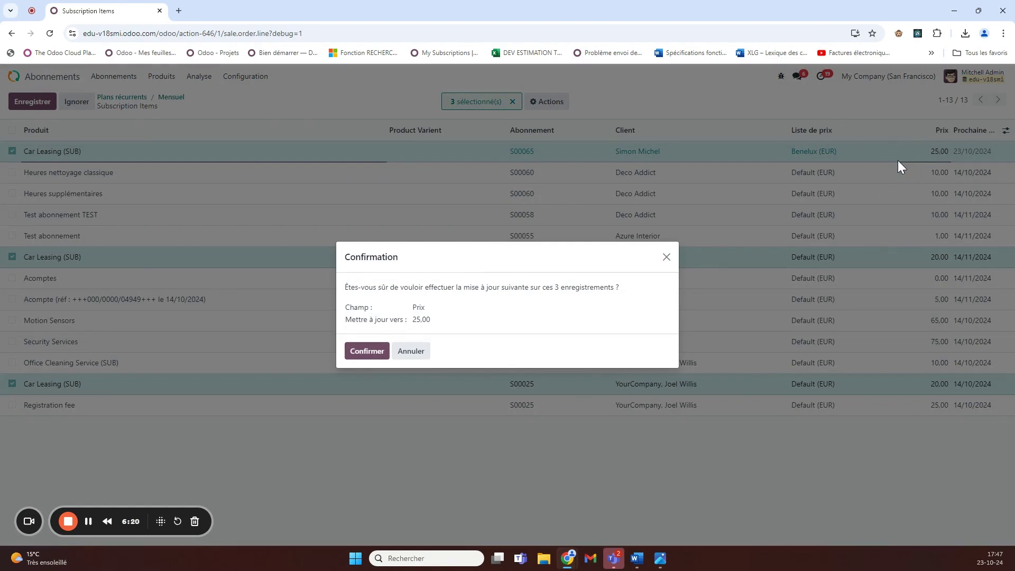
left_click(368, 352)
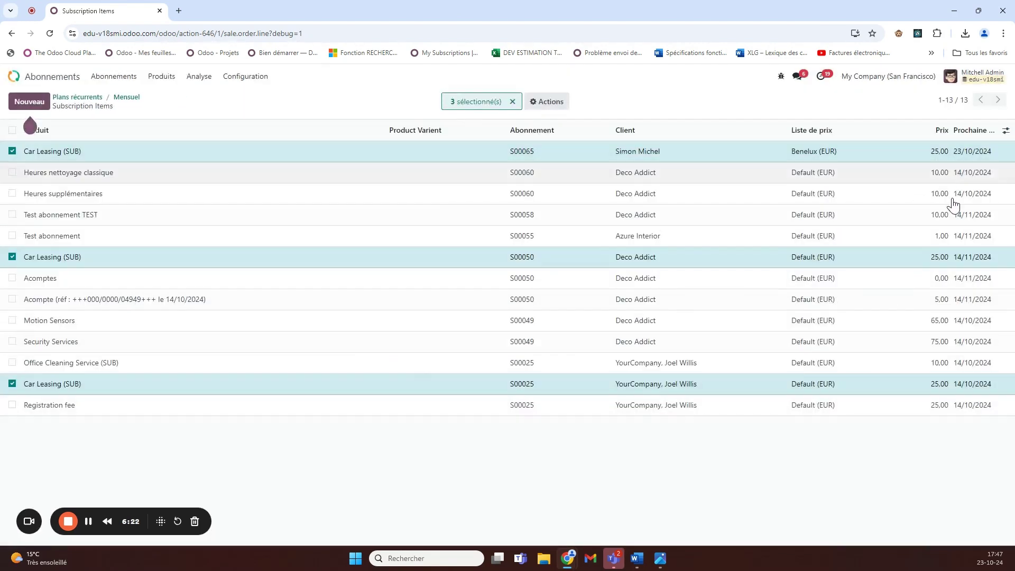